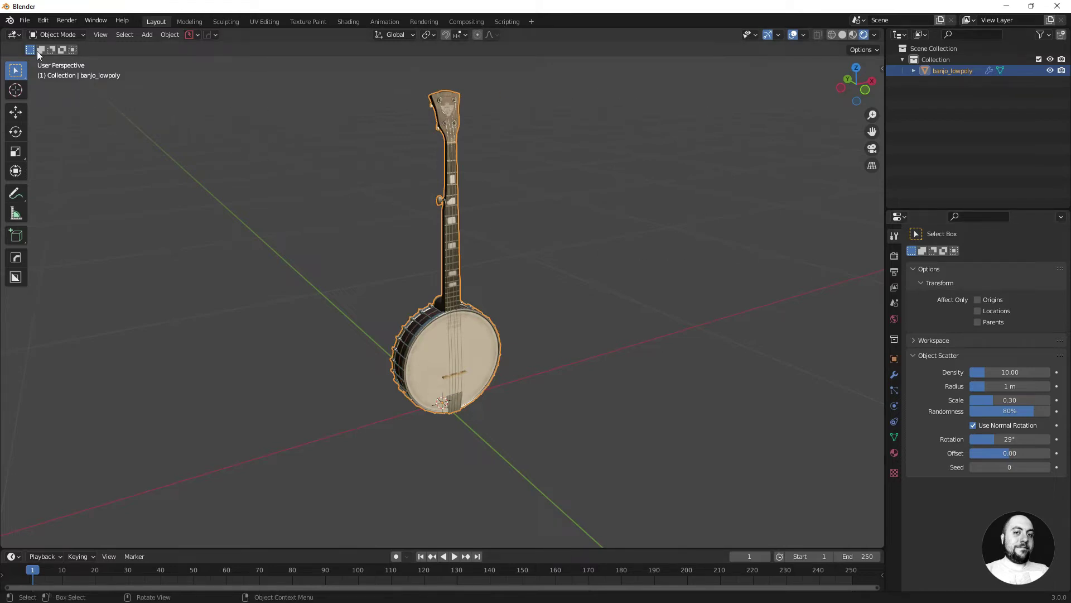
Browse the Editor Type menus of the viewport, outliner and properties areas
left_click(16, 35)
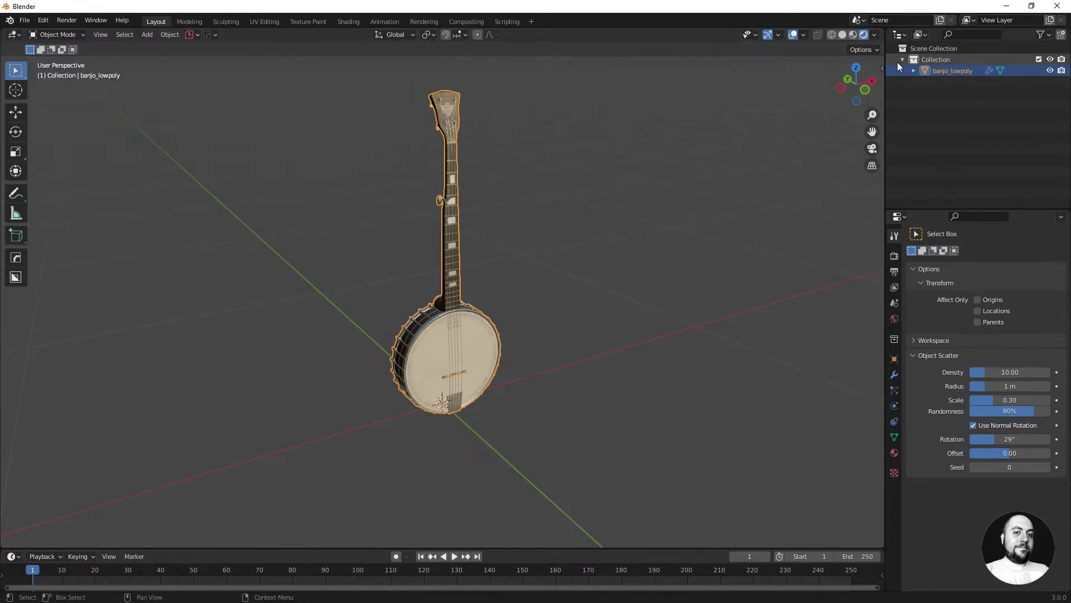
left_click(900, 35)
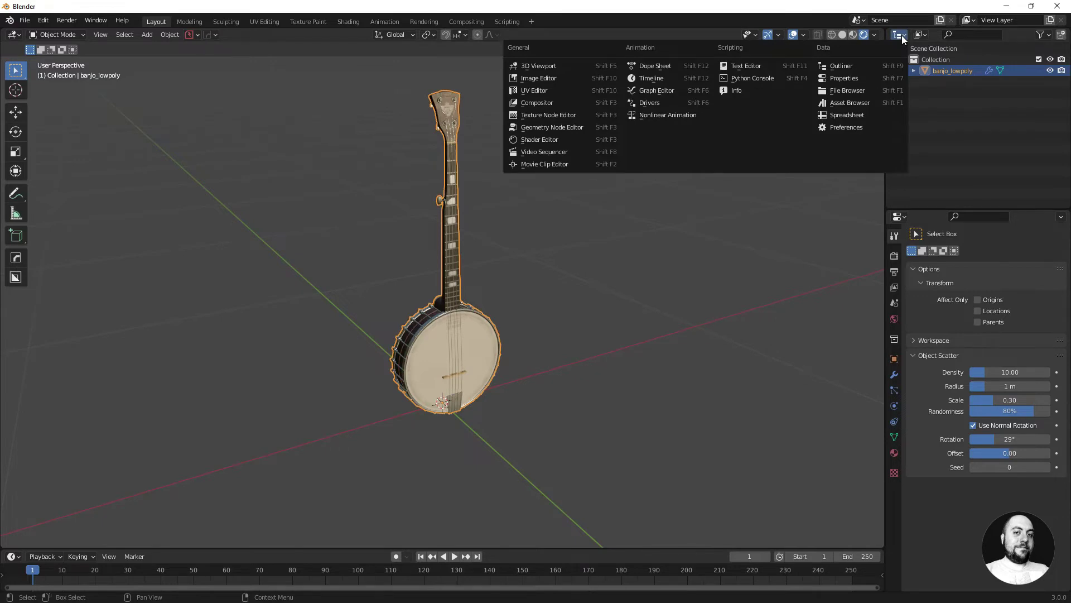
left_click(905, 219)
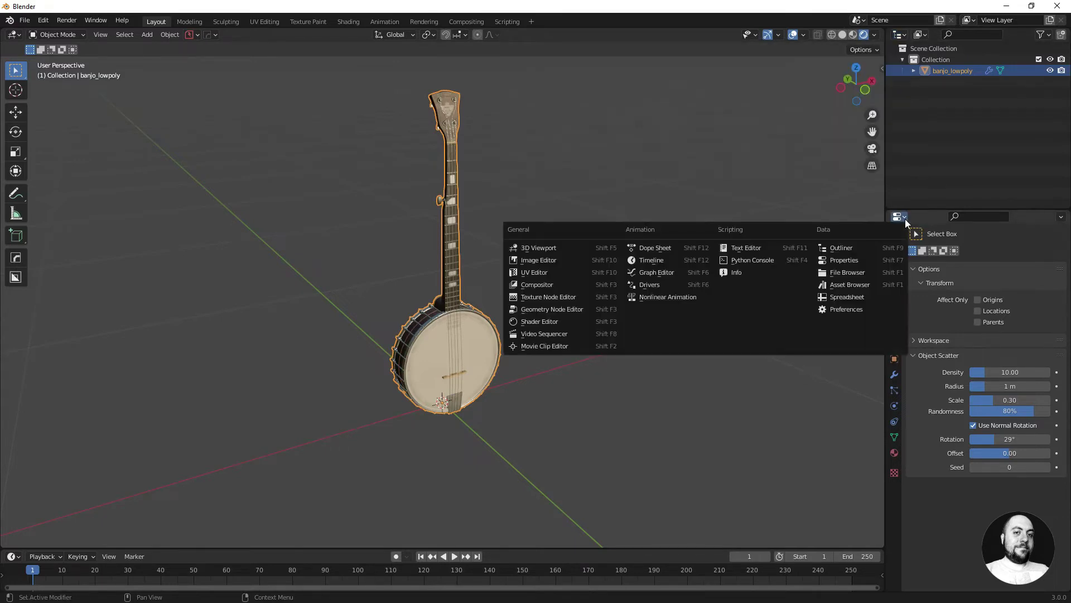
left_click(859, 258)
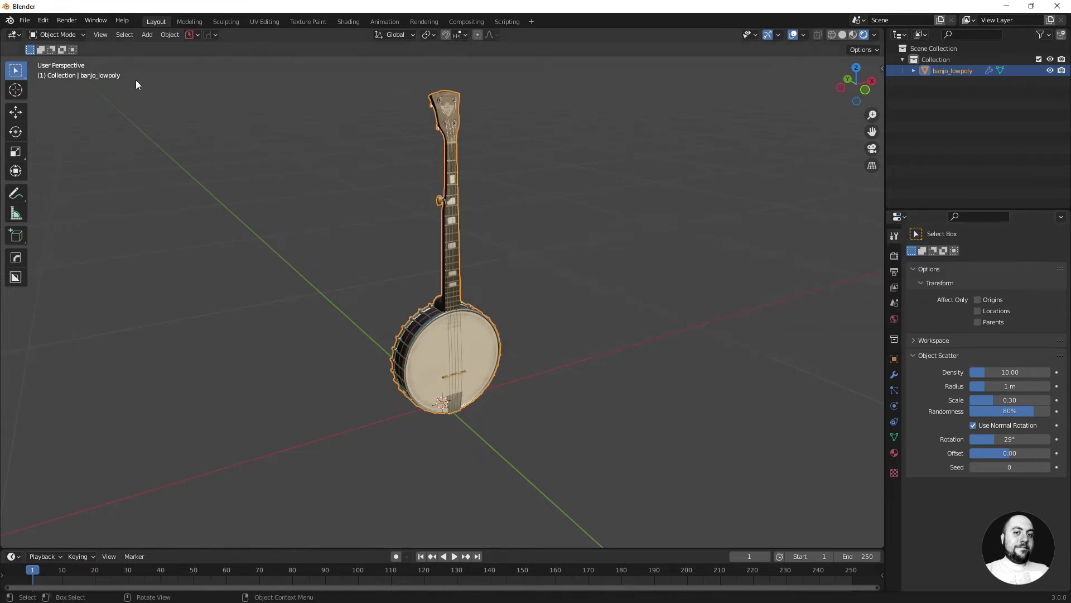
Switch the main area to Image Editor and back to 3D Viewport, then make the timeline taller
left_click(16, 34)
left_click(31, 77)
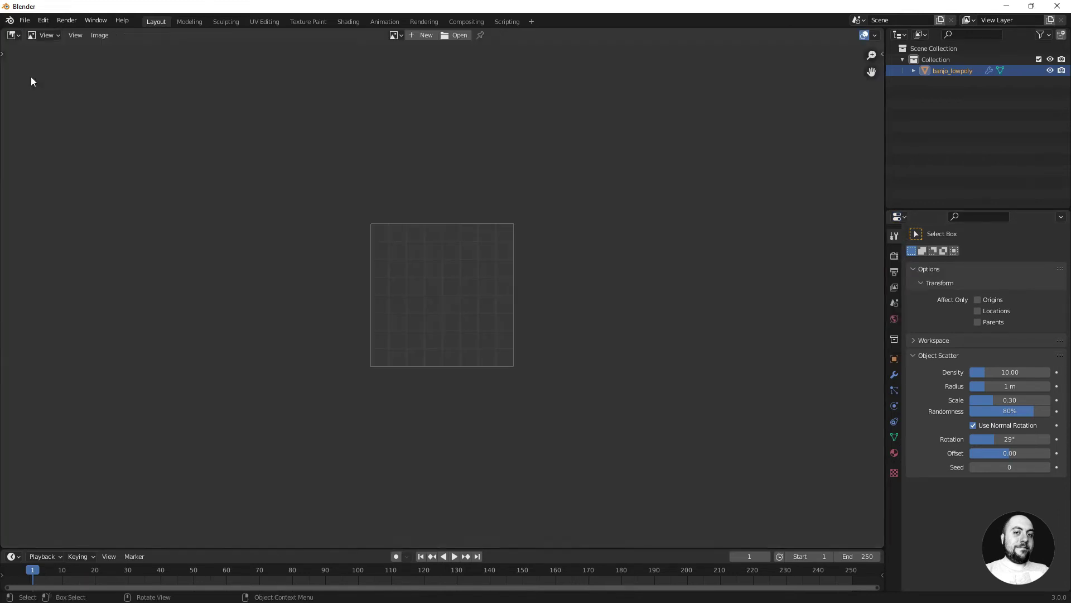
left_click(13, 35)
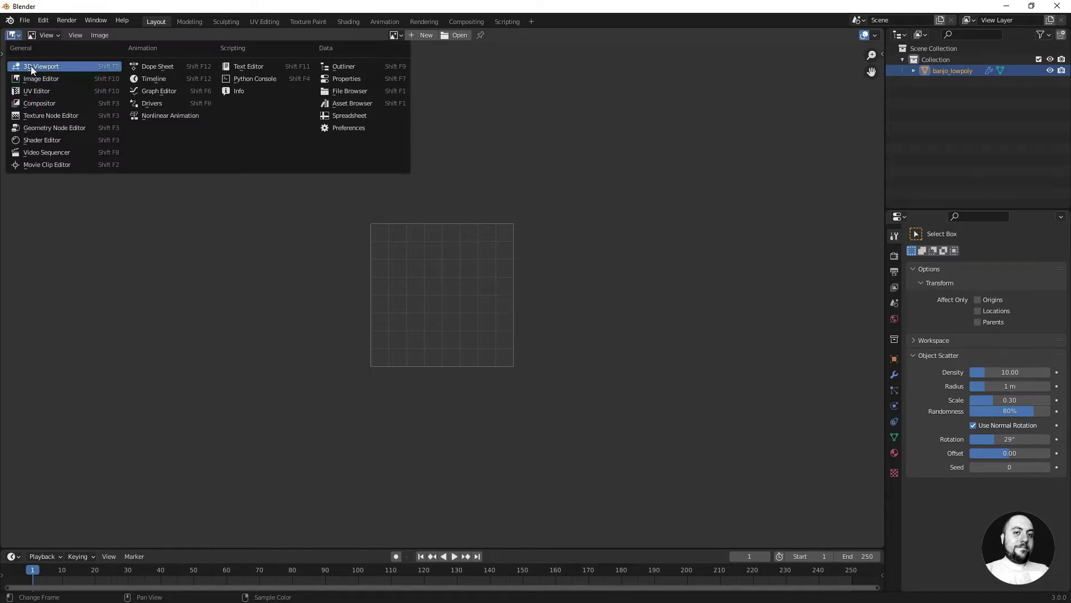
left_click(33, 67)
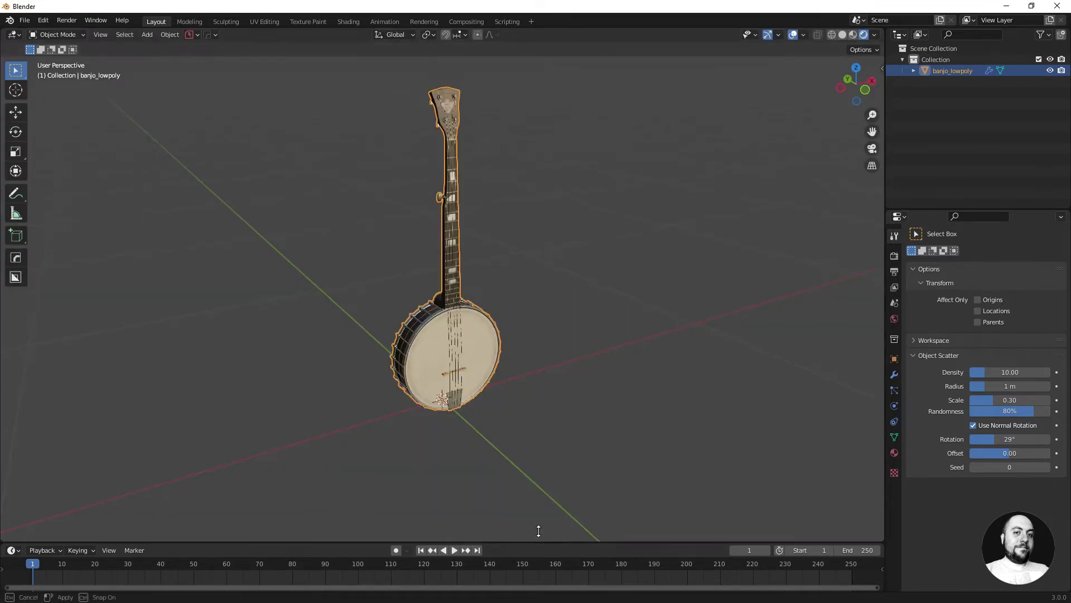
left_click_drag(539, 550, 538, 478)
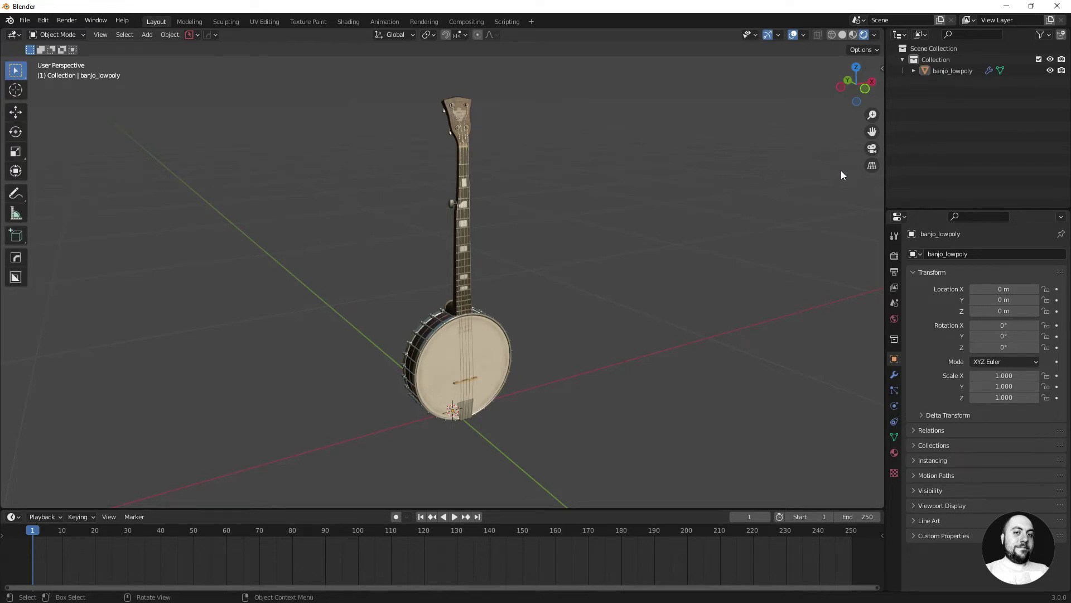
Toggle the N sidebar and T toolbar off and back on in the 3D view
key("n")
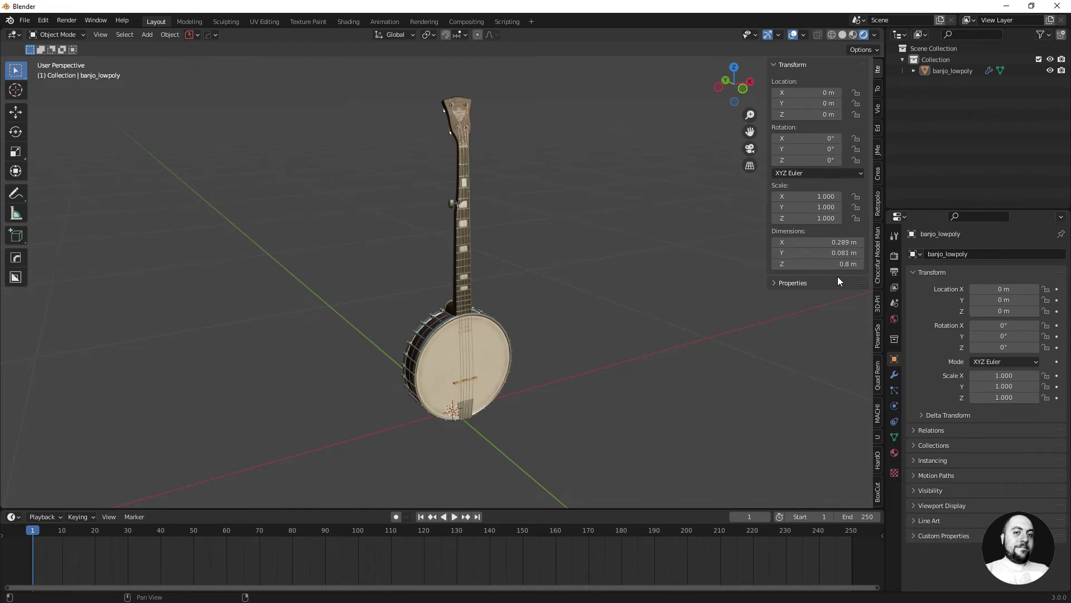
key("n")
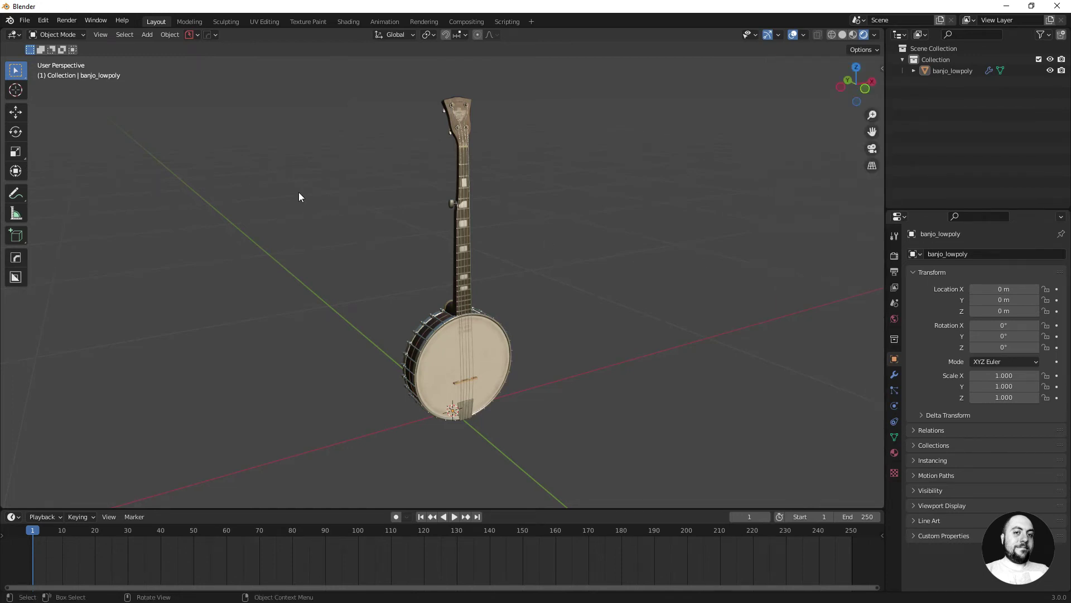
key("t")
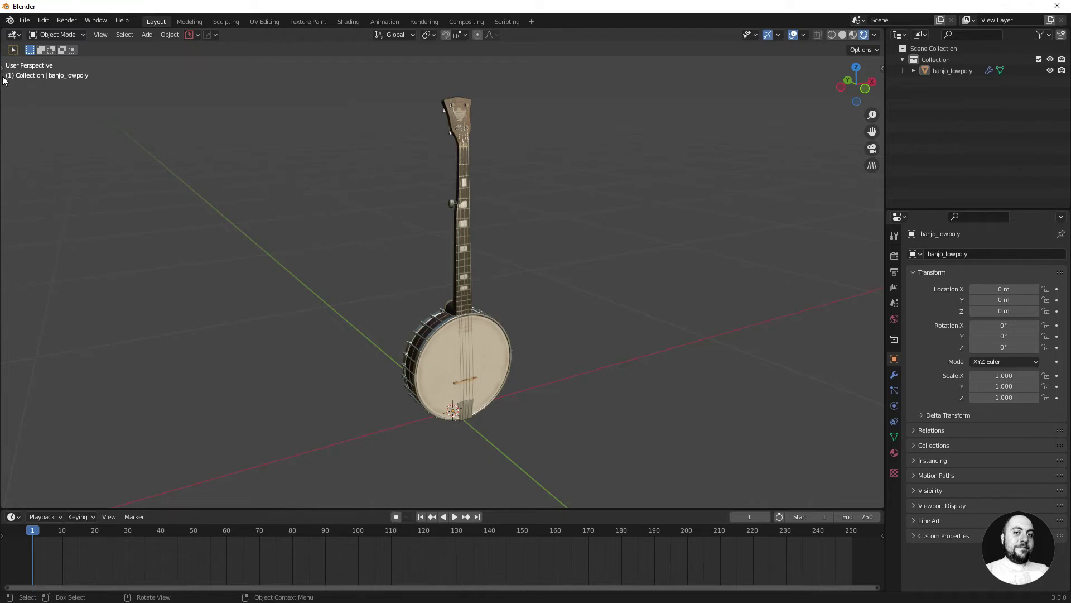
key("t")
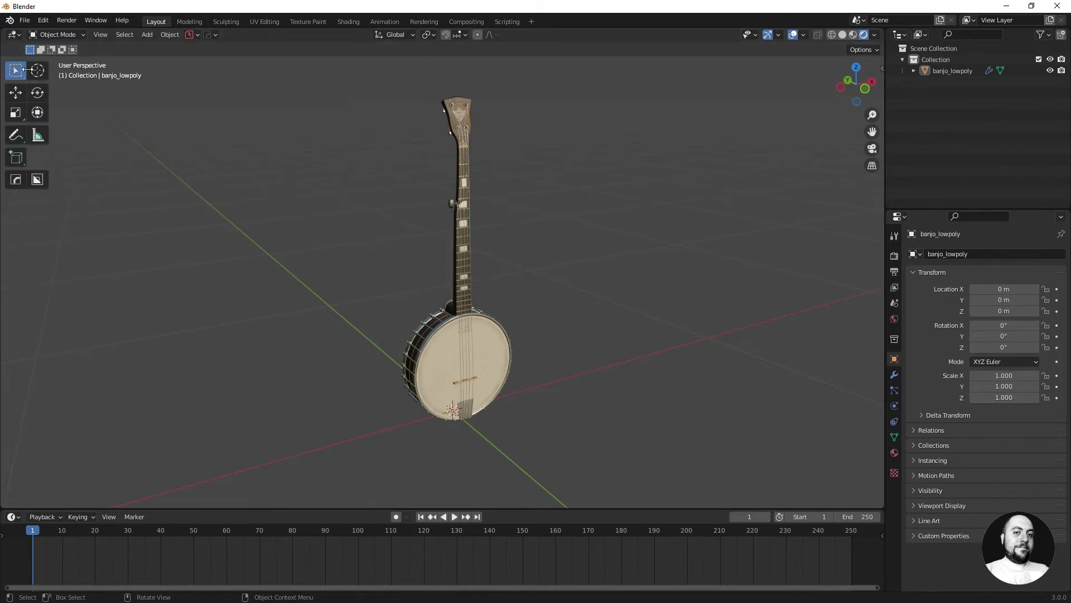
Reopen the sidebar, then maximize and restore the 3D view with Ctrl+Space
left_click(882, 68)
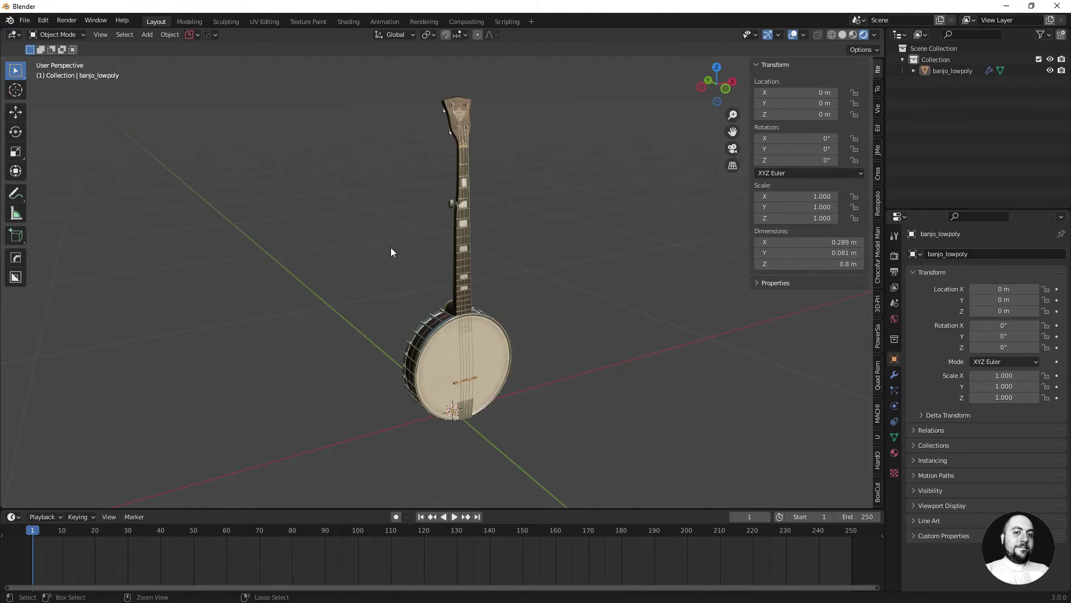
key("ctrl+space")
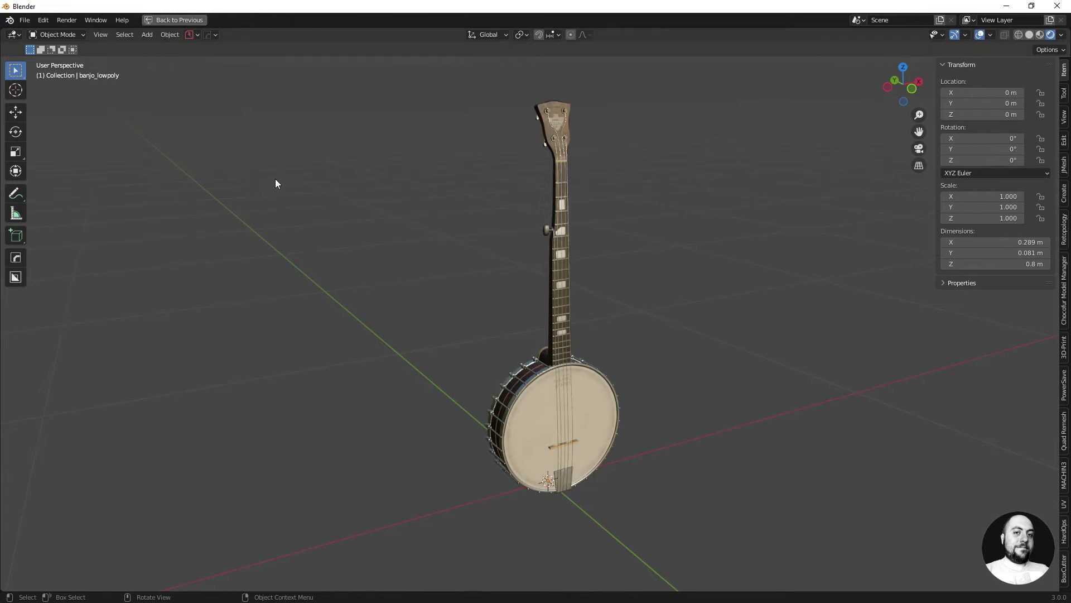
key("ctrl+space")
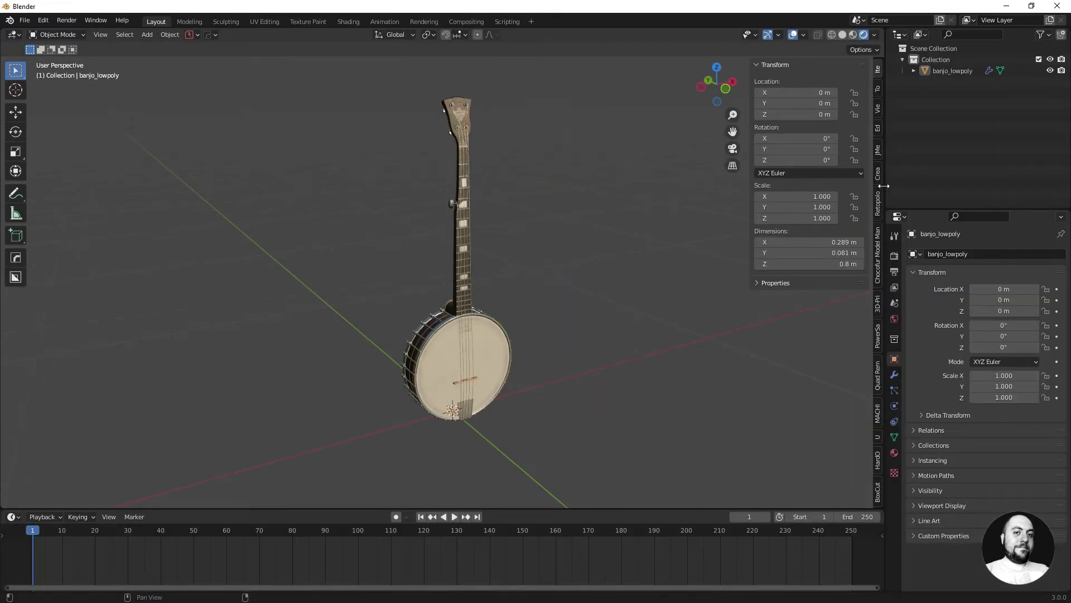
Maximize the outliner with Ctrl+Space, then restore the normal layout
key("ctrl+space")
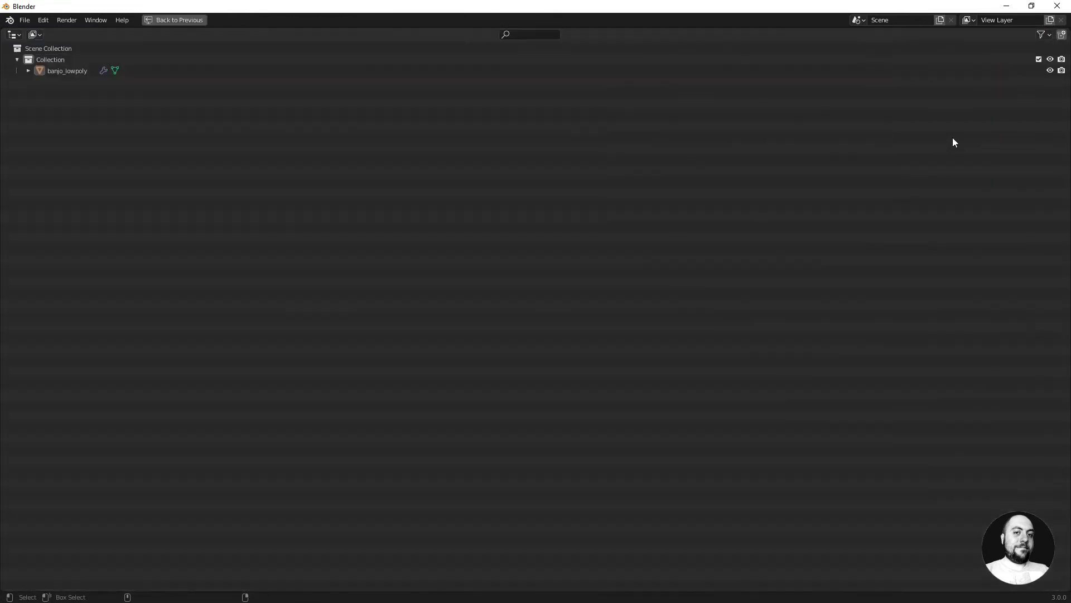
key("ctrl+space")
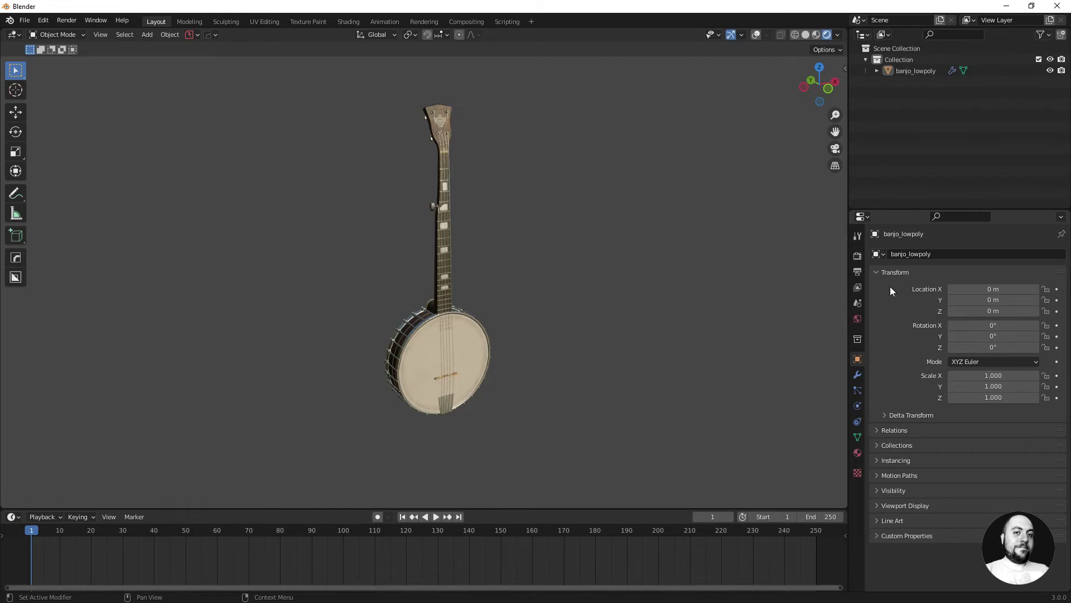
Collapse Transform, reorder Relations and Visibility with Visibility on top, then show Render properties
left_click(876, 272)
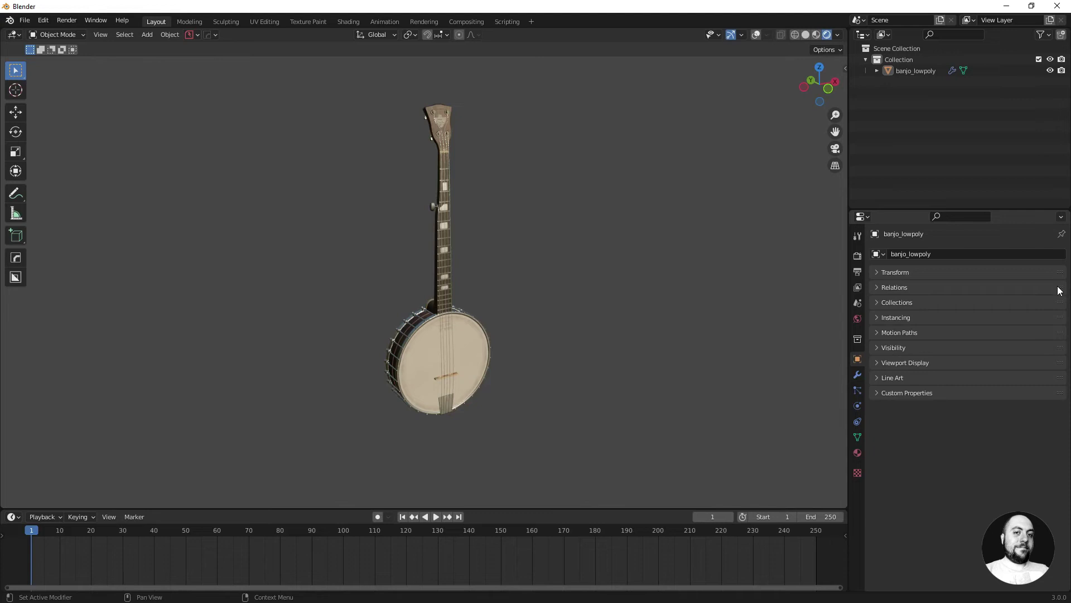
left_click_drag(1059, 287, 1066, 325)
left_click_drag(1060, 348, 1049, 272)
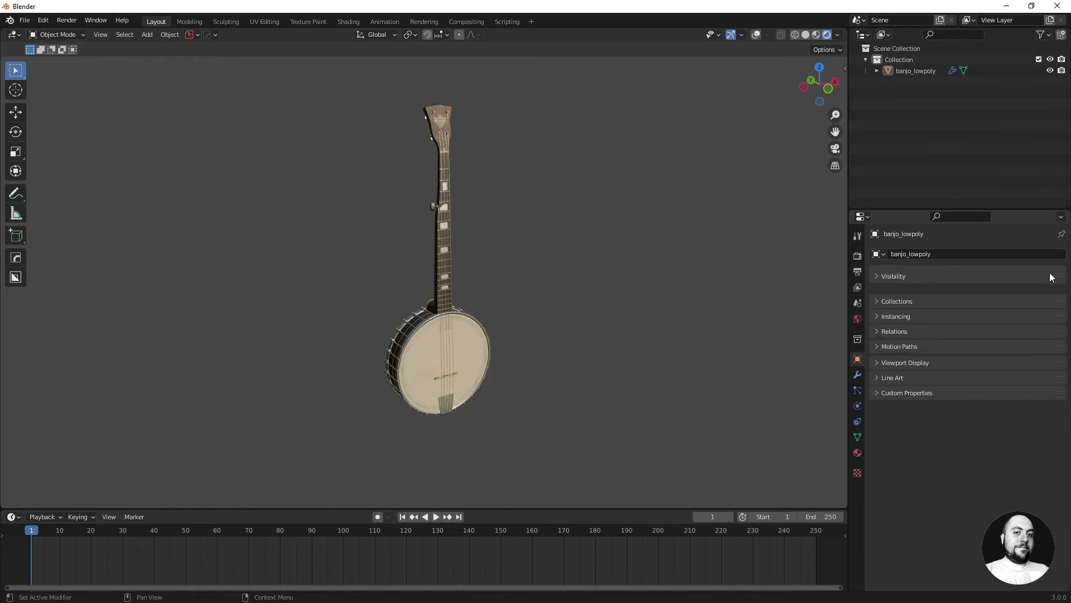
left_click(858, 255)
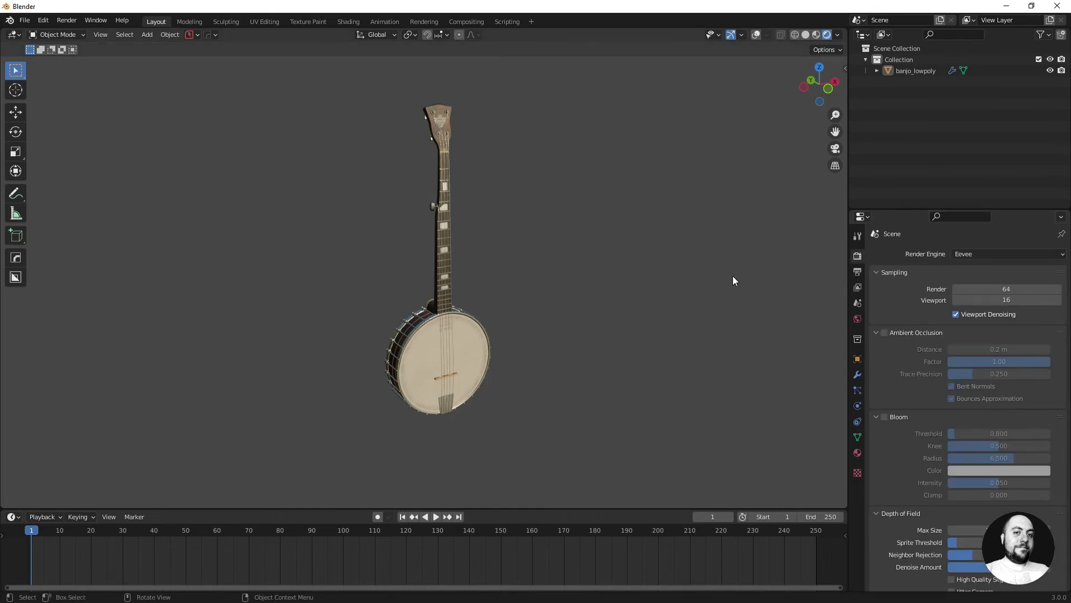
Scroll through the Eevee render settings and collapse the Sampling and Ambient Occlusion sections
scroll(909, 286, "down", 4)
scroll(916, 286, "down", 4)
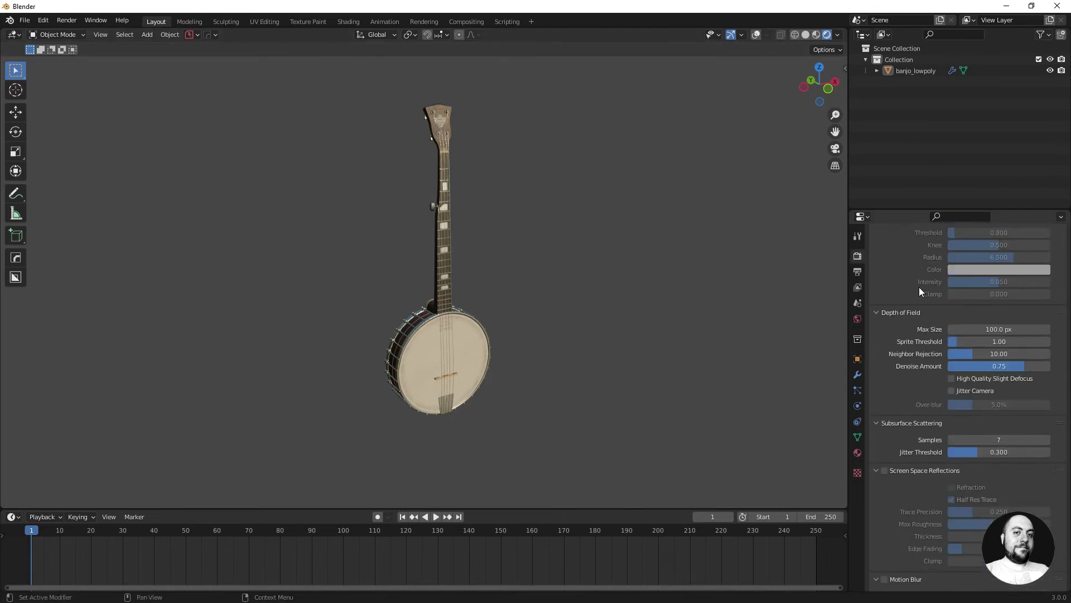
scroll(919, 287, "down", 4)
scroll(919, 287, "down", 3)
scroll(918, 288, "up", 4)
scroll(918, 288, "up", 4)
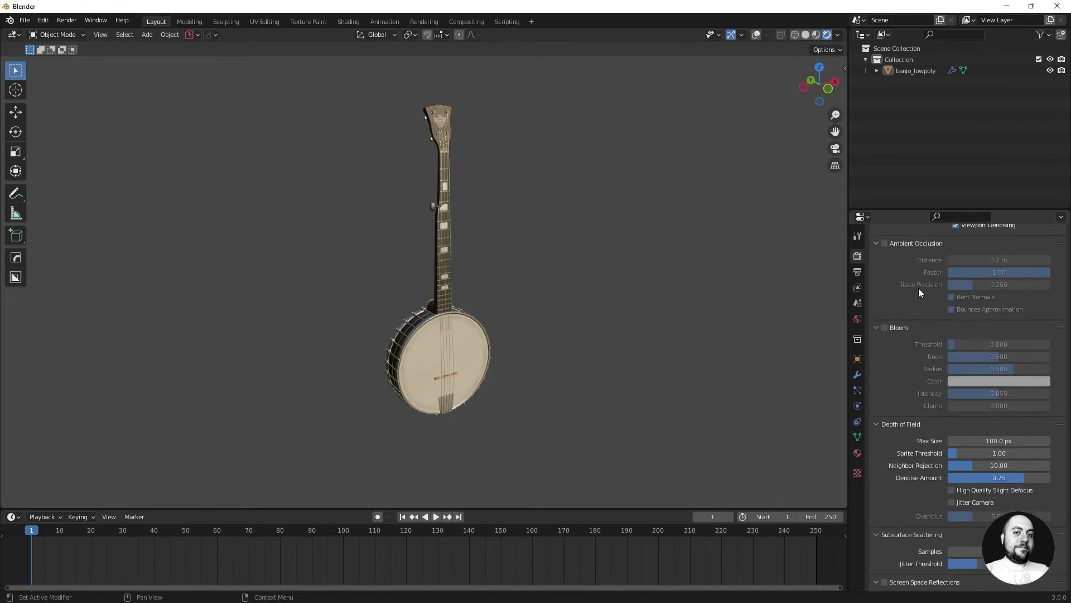
scroll(919, 288, "up", 4)
scroll(919, 288, "up", 3)
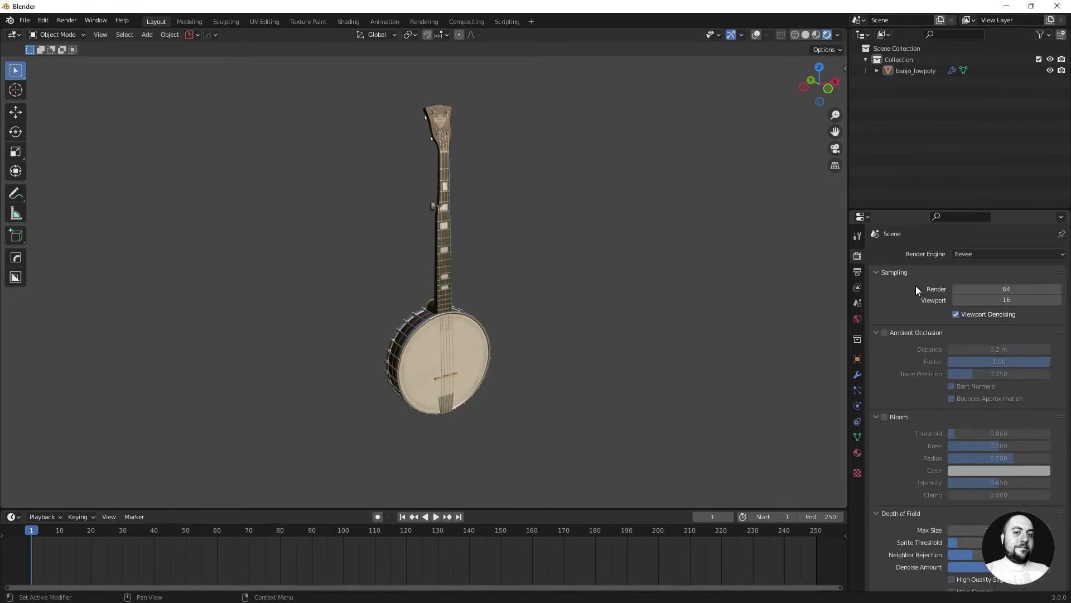
left_click(877, 271)
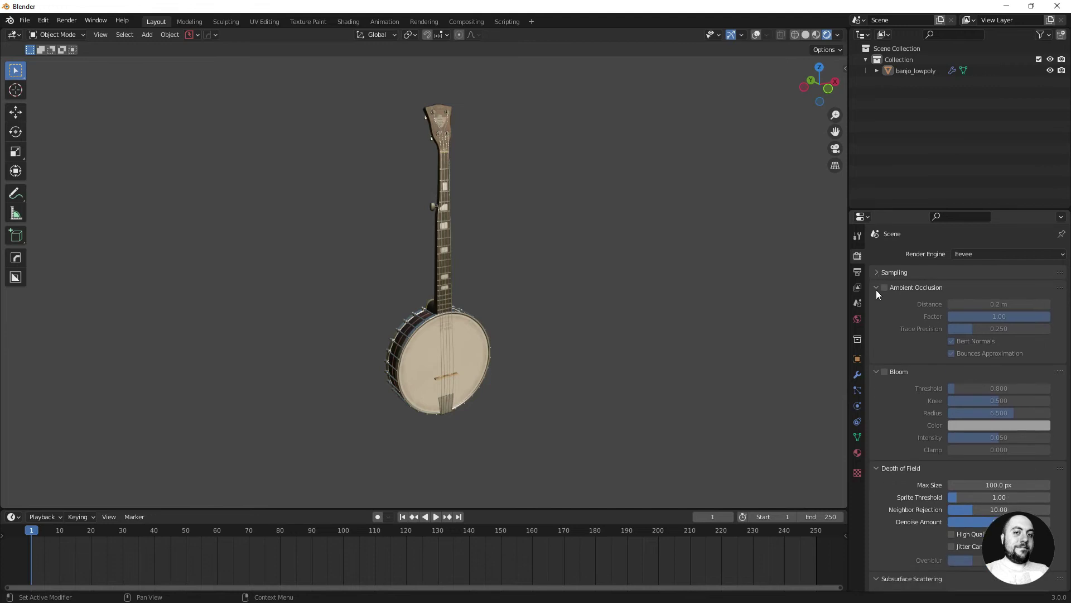
left_click(877, 290)
Re-expand Sampling and Ambient Occlusion, then drag-collapse every section down to Color Management
left_click(877, 300)
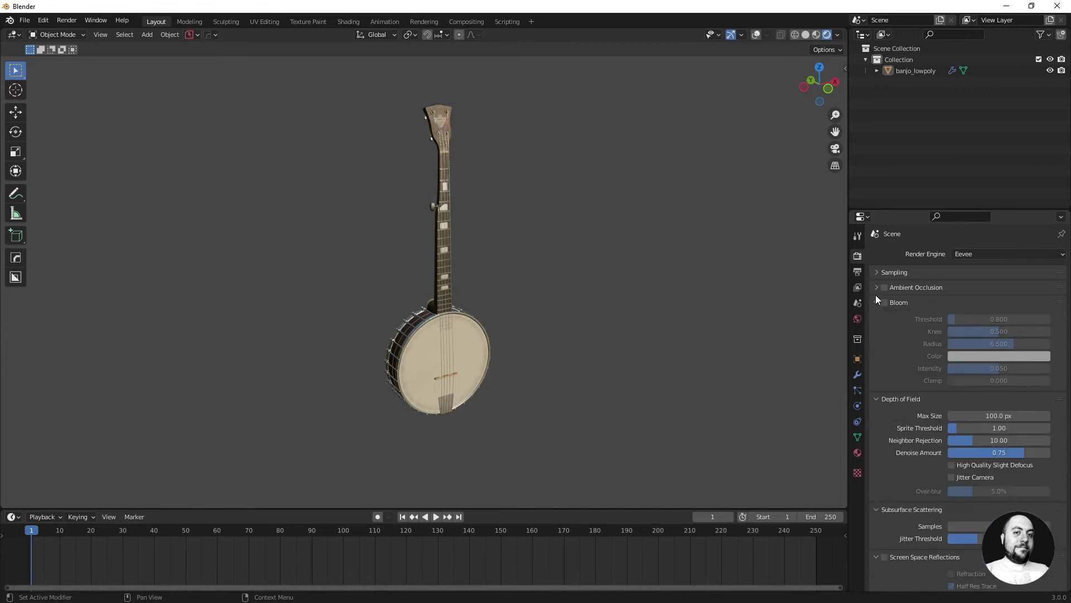
left_click(876, 287)
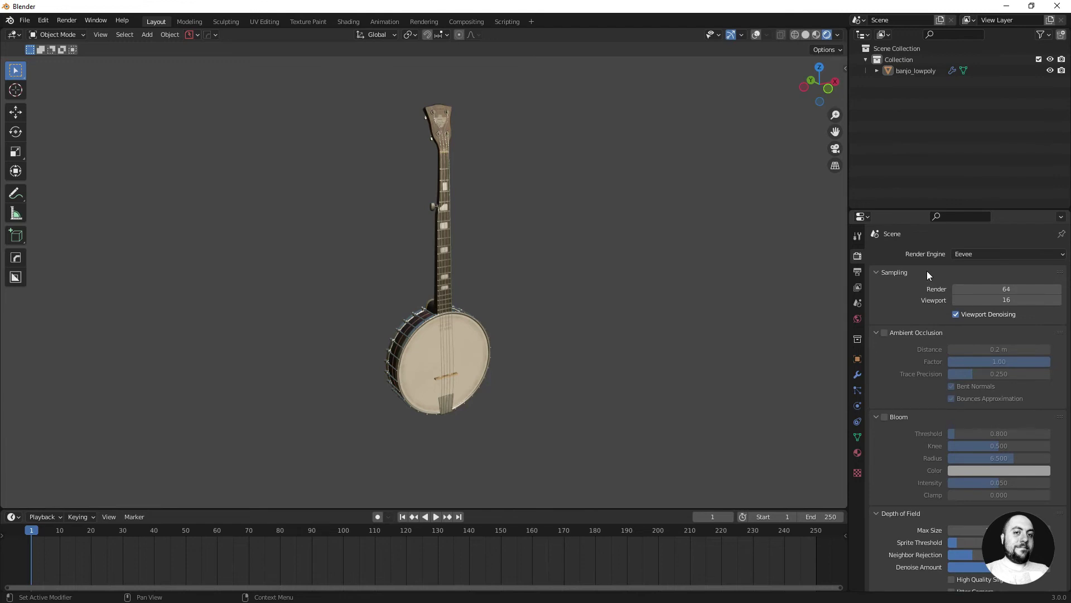
left_click_drag(926, 270, 924, 307)
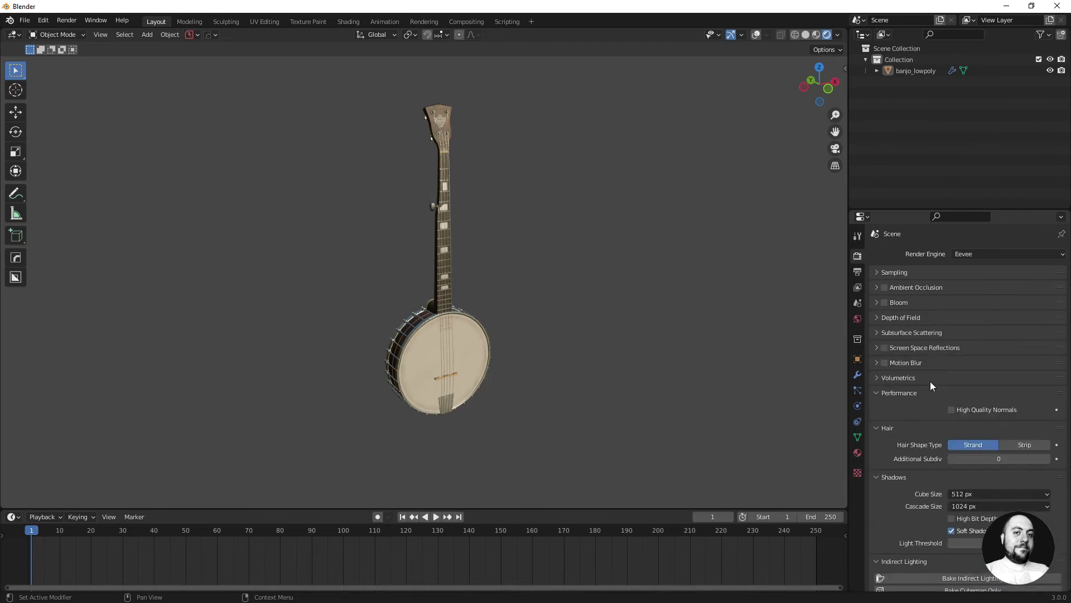
left_click_drag(924, 307, 938, 460)
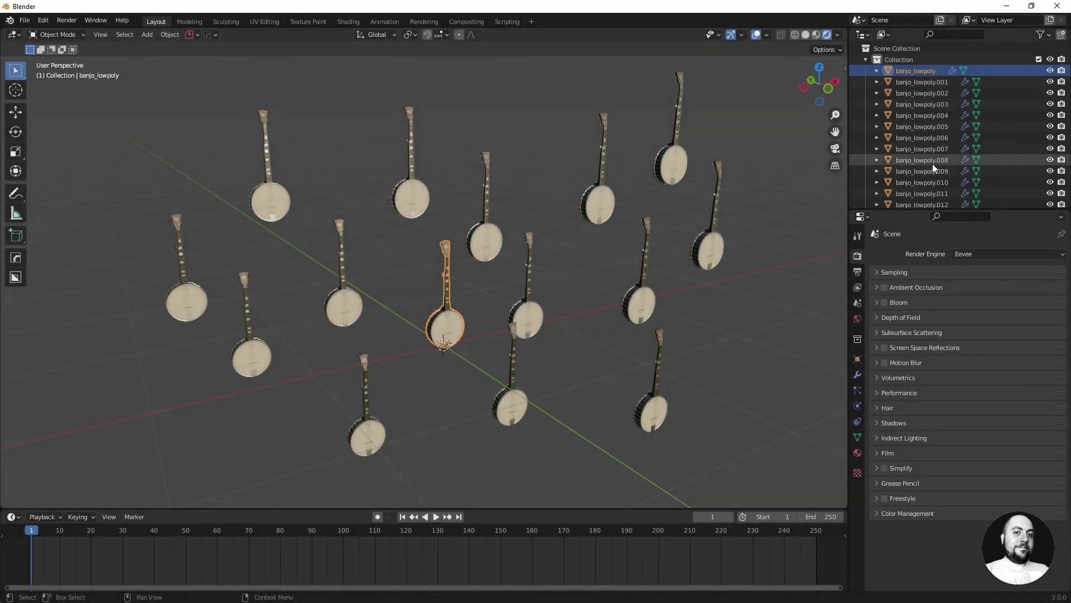
Select the back-row banjo_lowpoly.011 and rename it to 'banjo' with F2
scroll(936, 111, "down", 1)
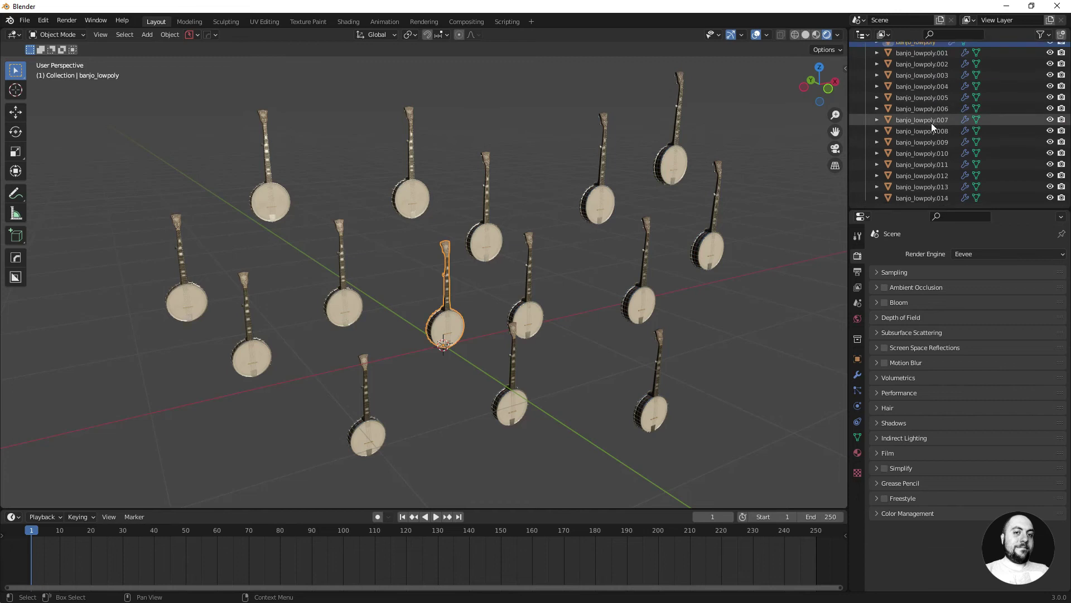
scroll(932, 122, "up", 1)
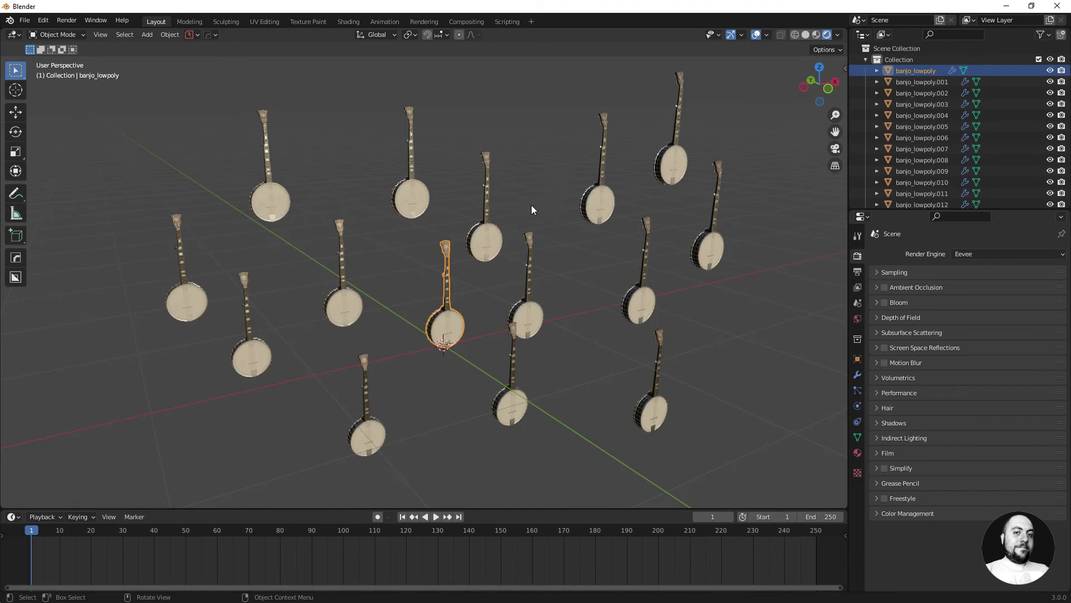
left_click(413, 203)
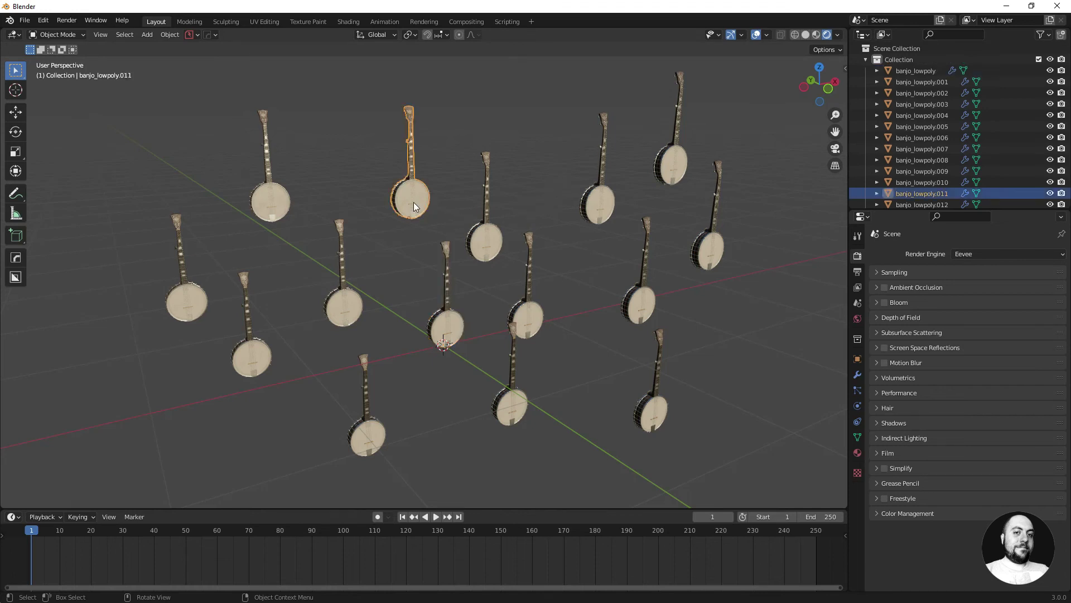
key("F2")
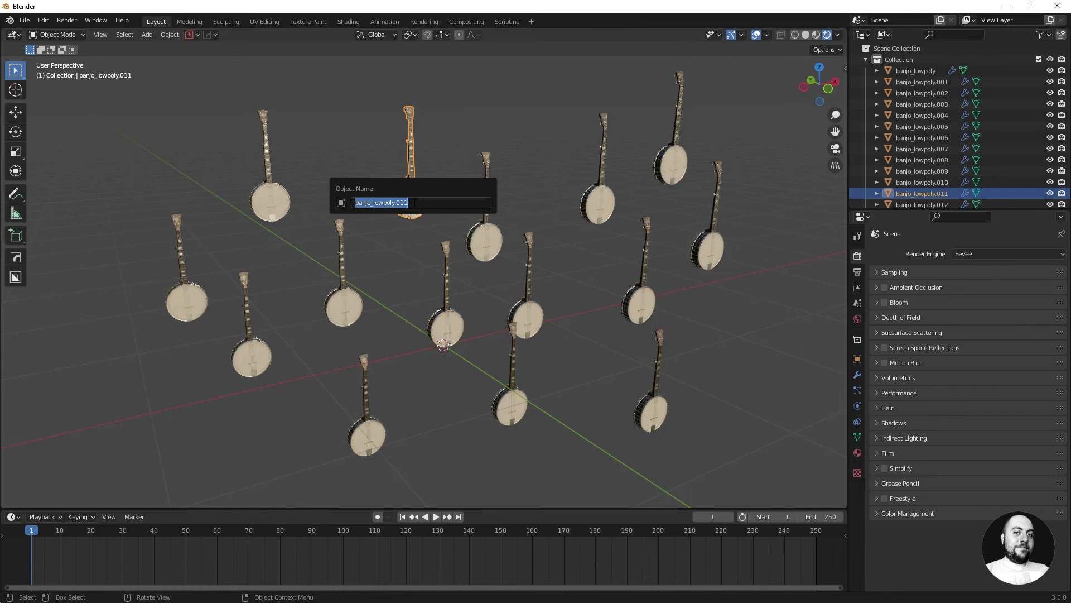
type("banjo")
key("Return")
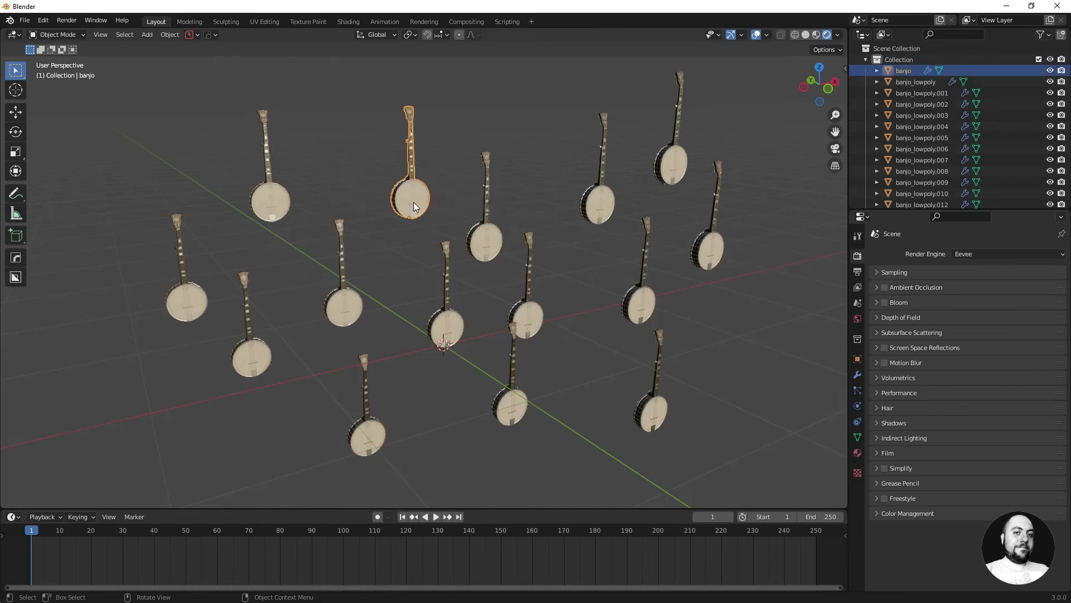